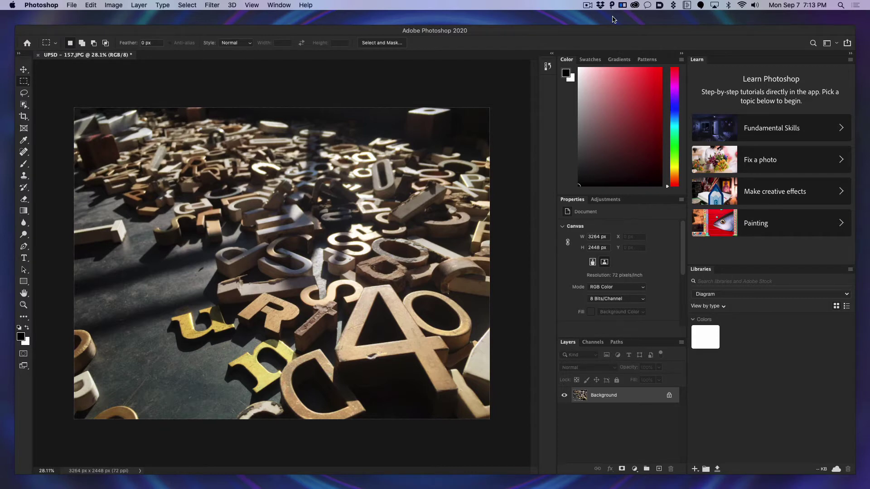
Drag the Learn and Libraries panels out of the dock and close each one
left_click_drag(697, 59, 474, 132)
left_click(345, 132)
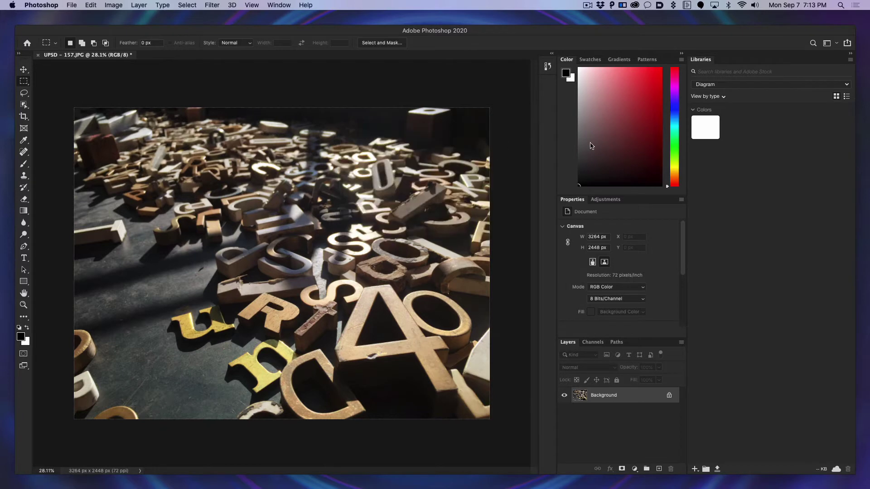
left_click_drag(705, 64, 375, 128)
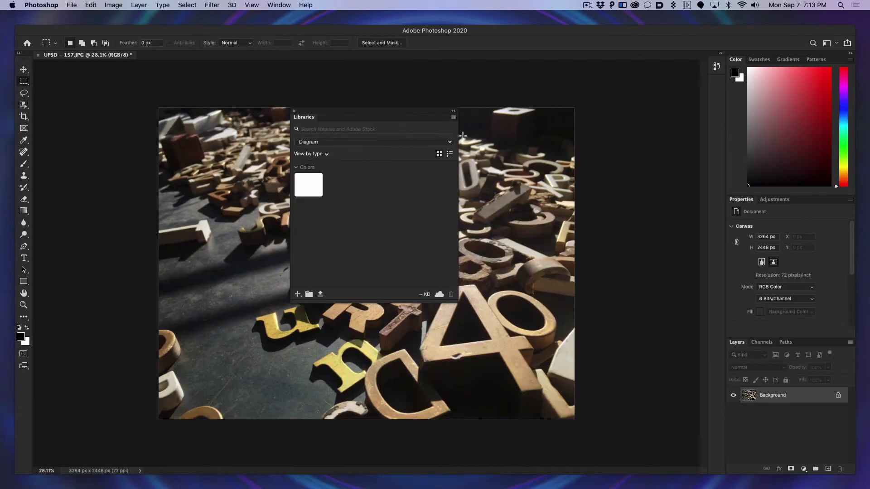
left_click(295, 111)
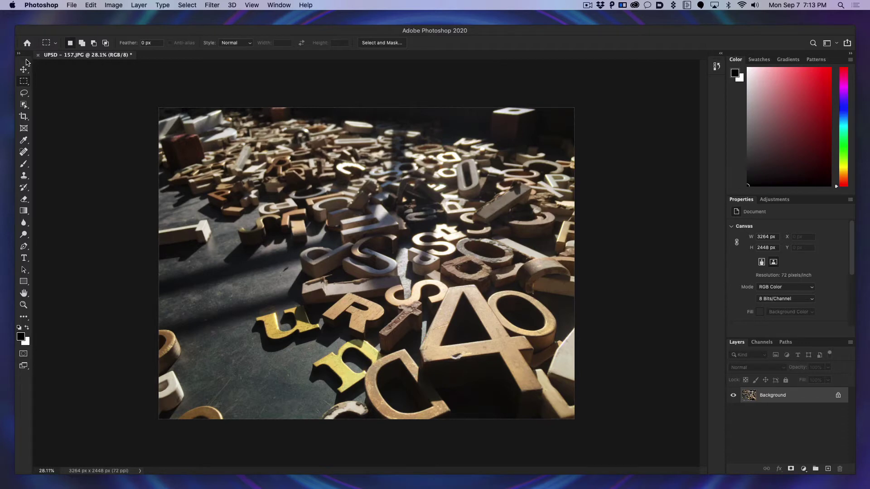
Move the Tools panel from the left edge to dock beside the right-hand panel column
mouse_move(25, 59)
left_mouse_down()
mouse_move(177, 98)
mouse_move(707, 123)
left_mouse_up()
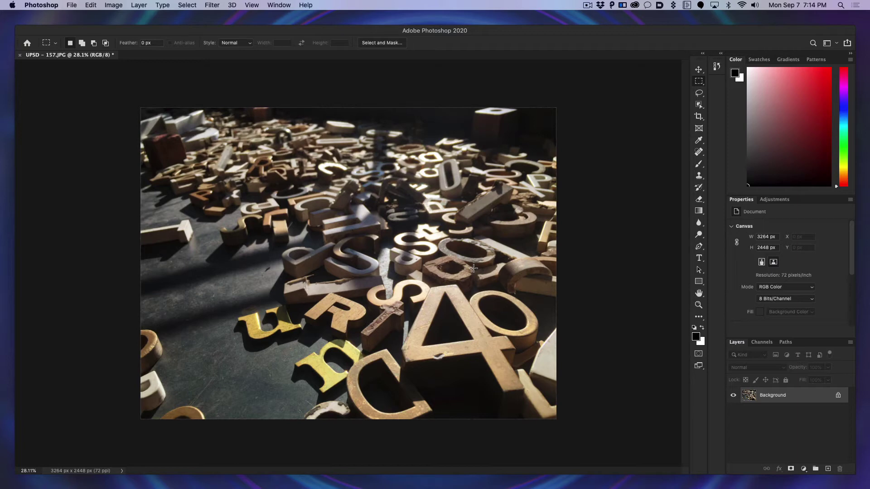
Float and close the History, Gradients, Patterns and Swatches panels one by one
left_click(716, 67)
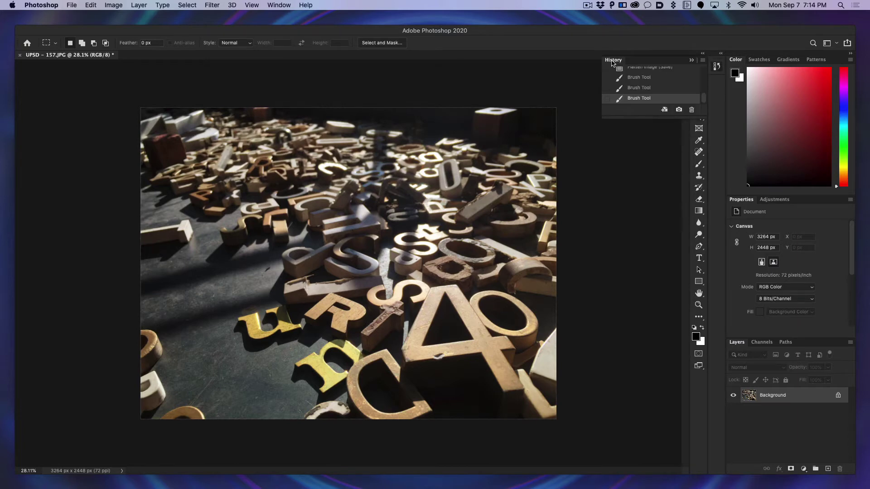
left_click_drag(612, 63, 481, 113)
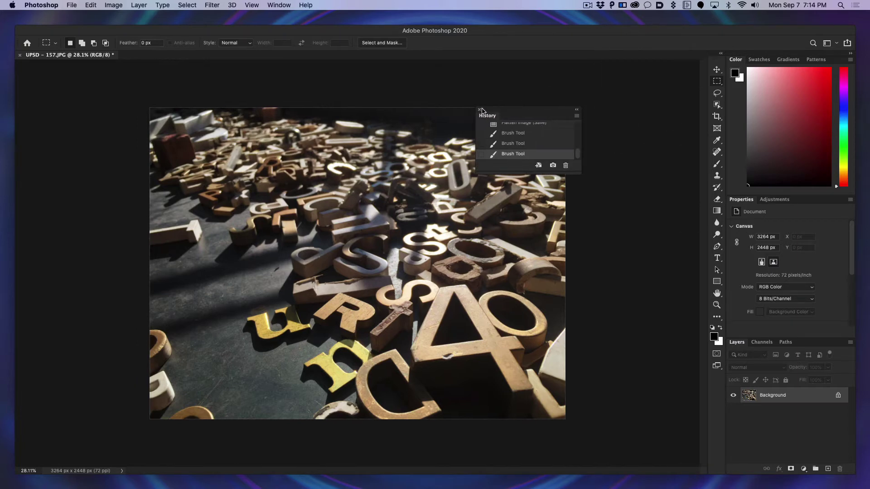
left_click(479, 111)
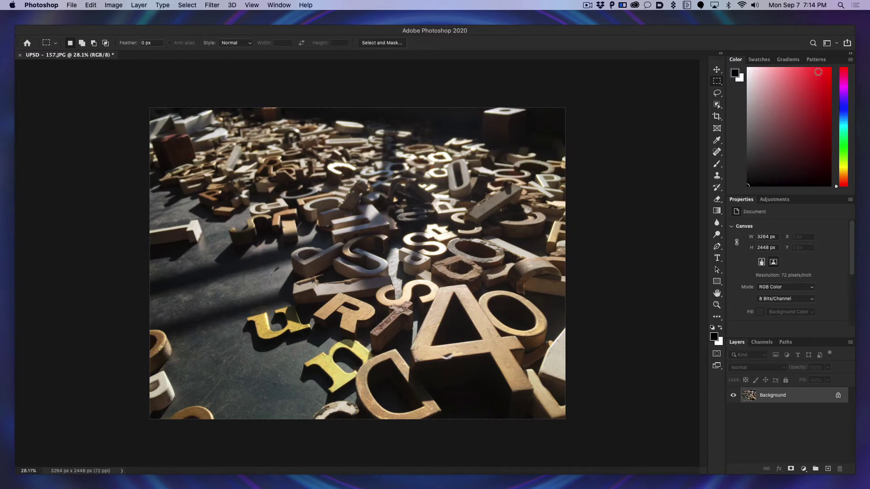
left_click(789, 60)
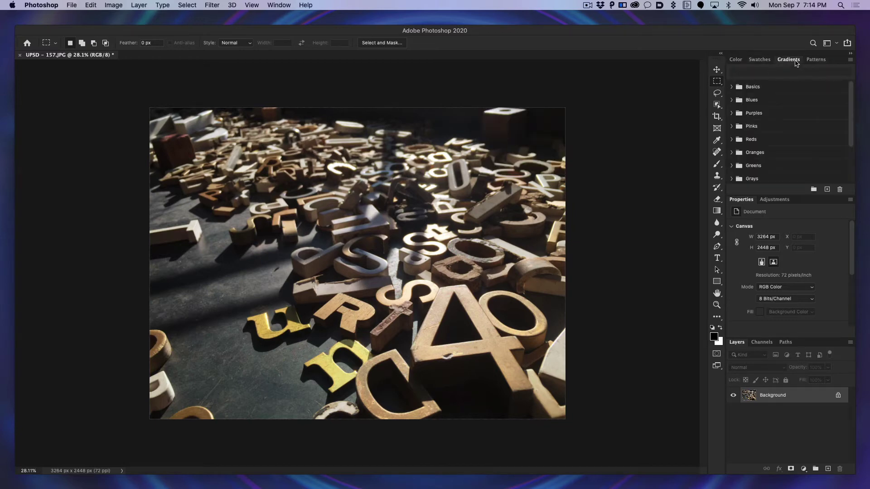
left_click_drag(789, 59, 574, 102)
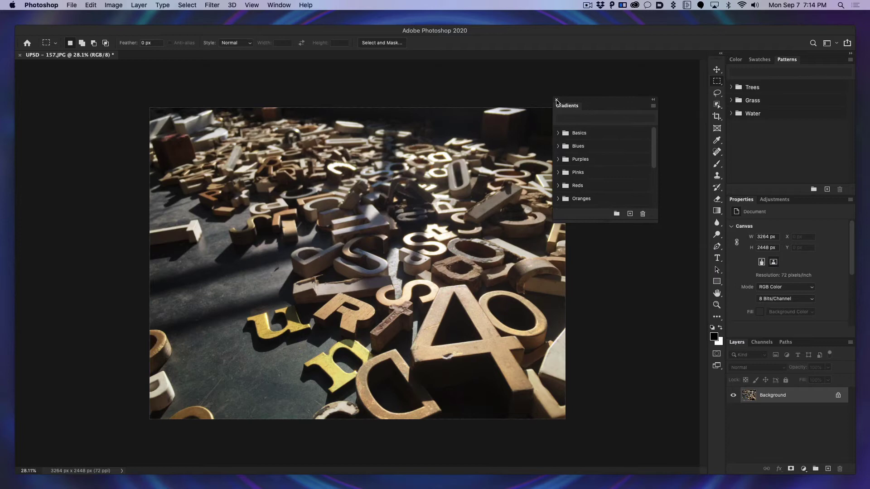
left_click(559, 100)
left_click_drag(788, 59, 561, 112)
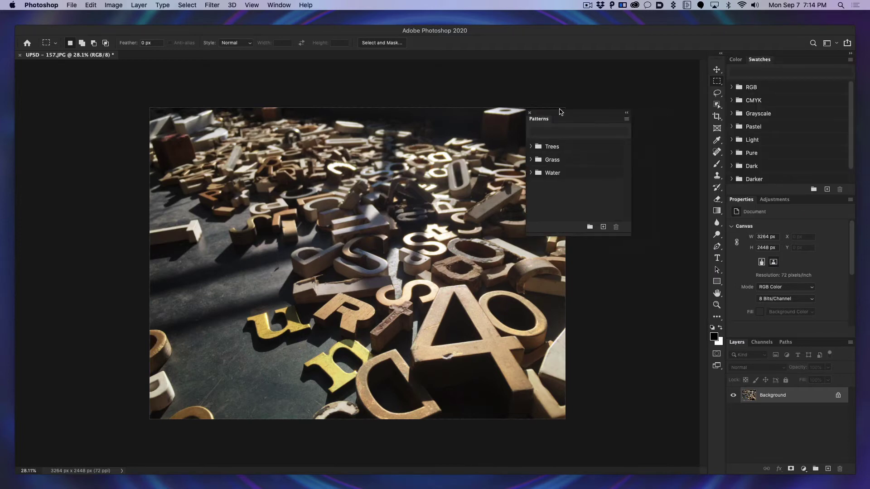
left_click(529, 112)
left_click_drag(764, 62, 518, 119)
left_click(518, 116)
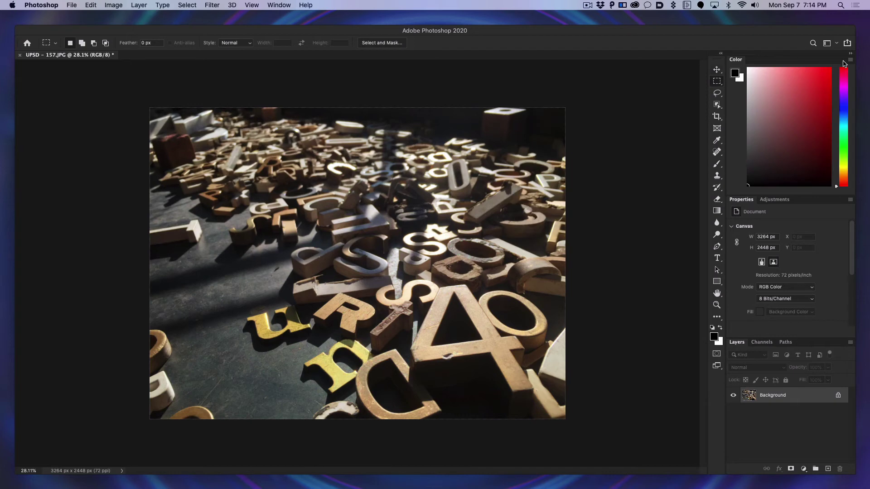
Close the Adjustments panel and undock the Layers panel group to float
left_click_drag(789, 202, 572, 166)
left_click(537, 183)
left_click_drag(816, 347, 625, 71)
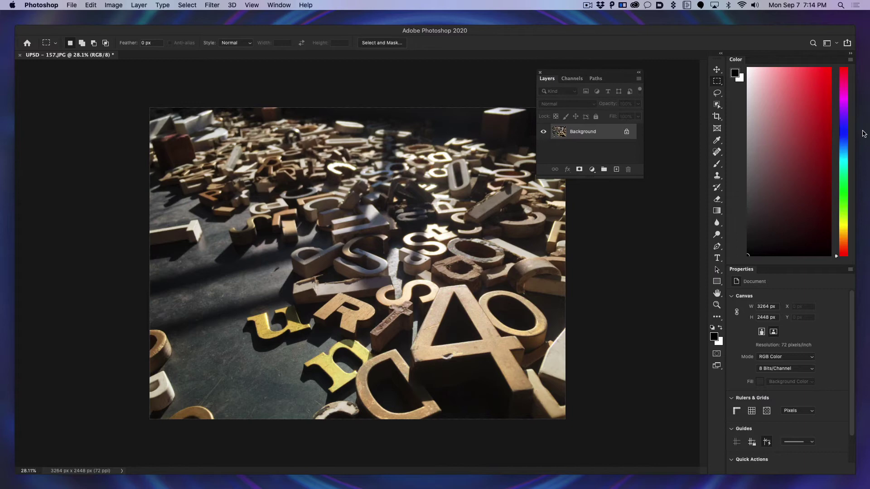
Collapse the Rulers & Grids, Guides and Quick Actions sections of the Properties panel
left_click(755, 398)
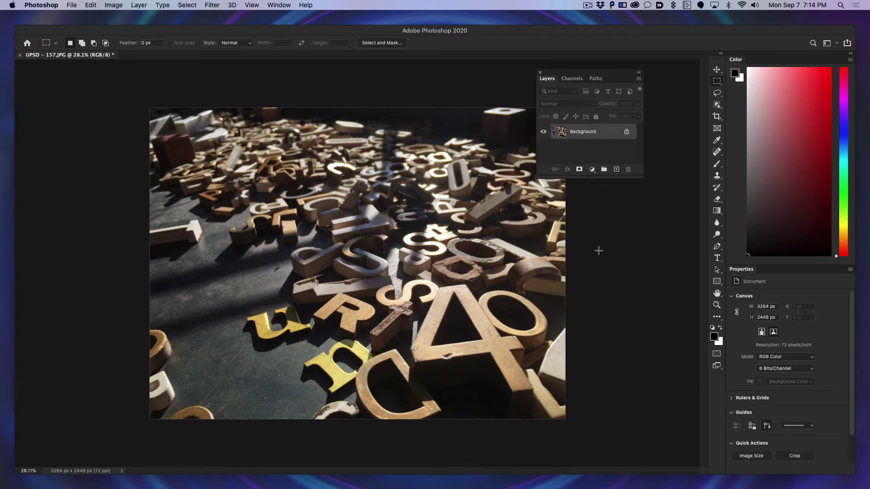
left_click(748, 399)
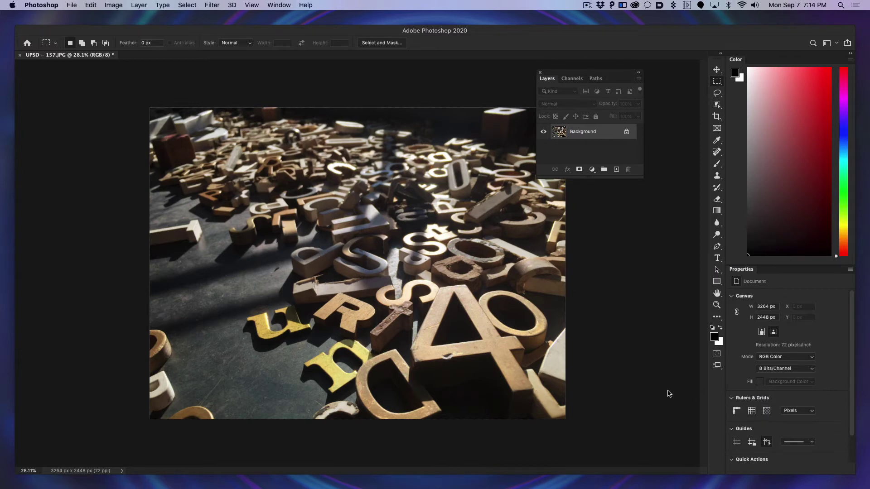
left_click(733, 398)
left_click(735, 414)
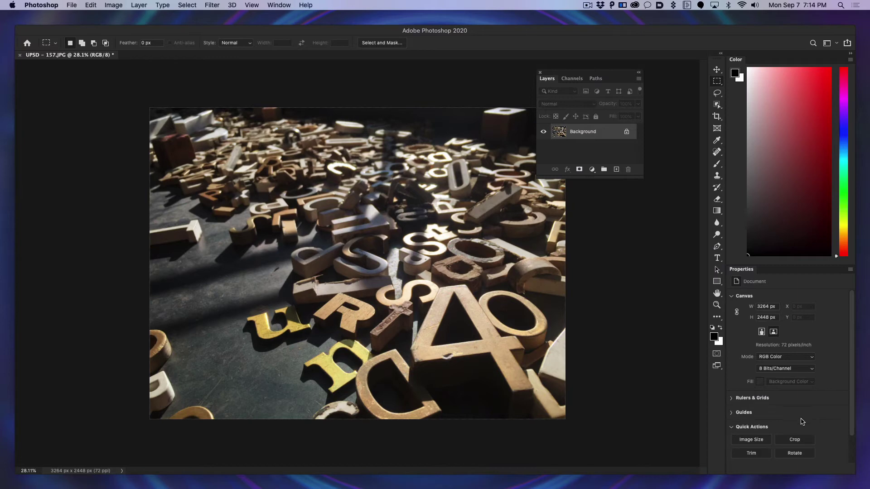
left_click(748, 427)
Float the Properties panel, make it shorter and reposition it over the canvas
left_click_drag(743, 272, 554, 227)
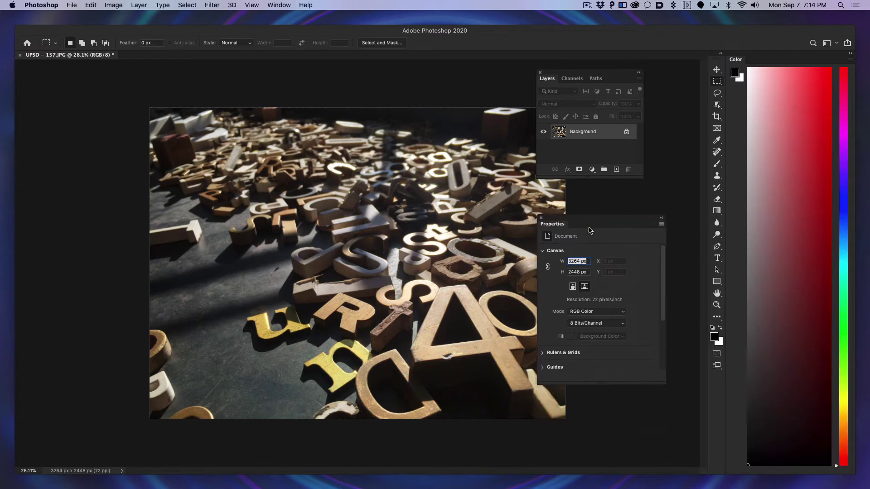
scroll(662, 312, "down", 2)
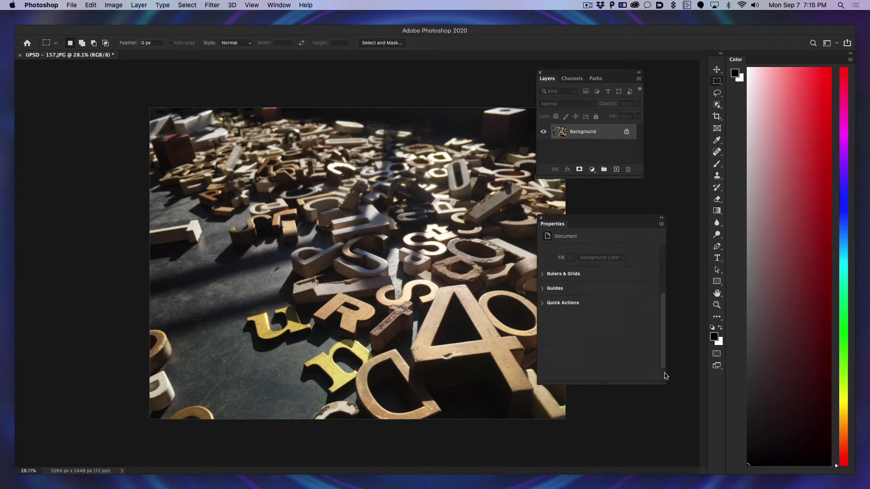
scroll(662, 313, "up", 2)
left_click_drag(608, 384, 614, 358)
left_click_drag(614, 220, 576, 243)
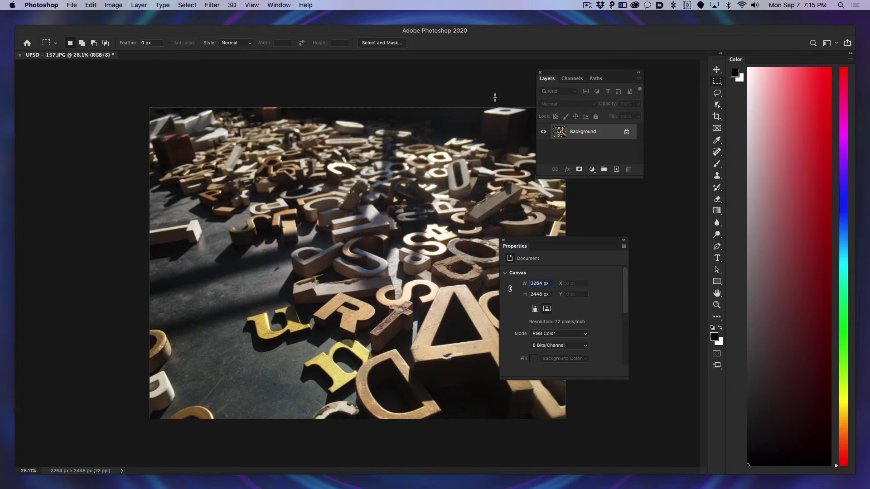
Dock Layers as a new far-right column with a taller Properties panel beneath it
left_click_drag(581, 72, 855, 83)
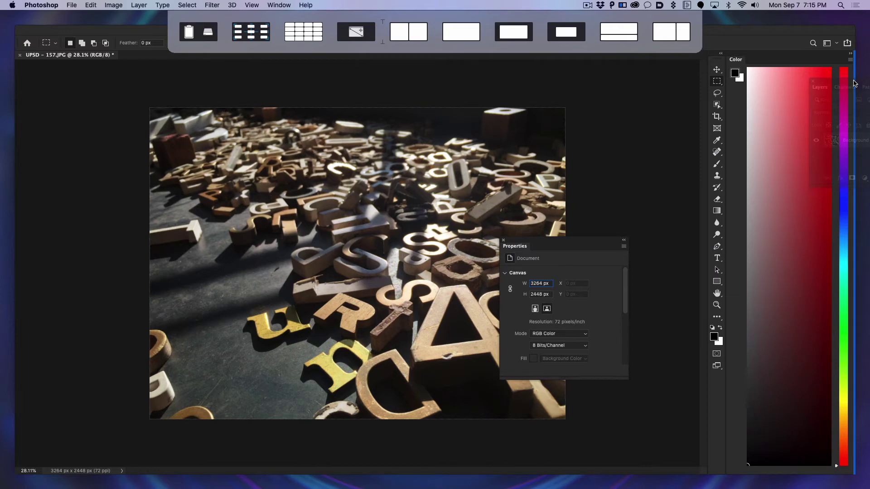
left_click_drag(855, 83, 854, 79)
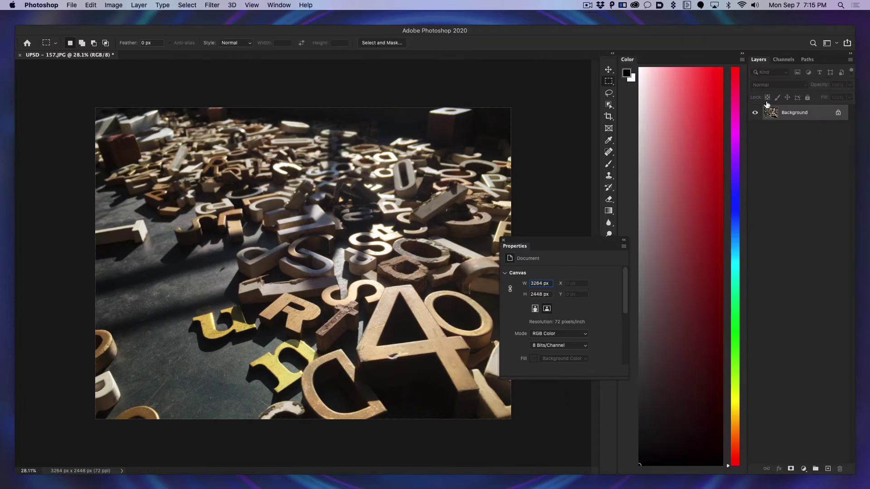
left_click_drag(542, 240, 501, 229)
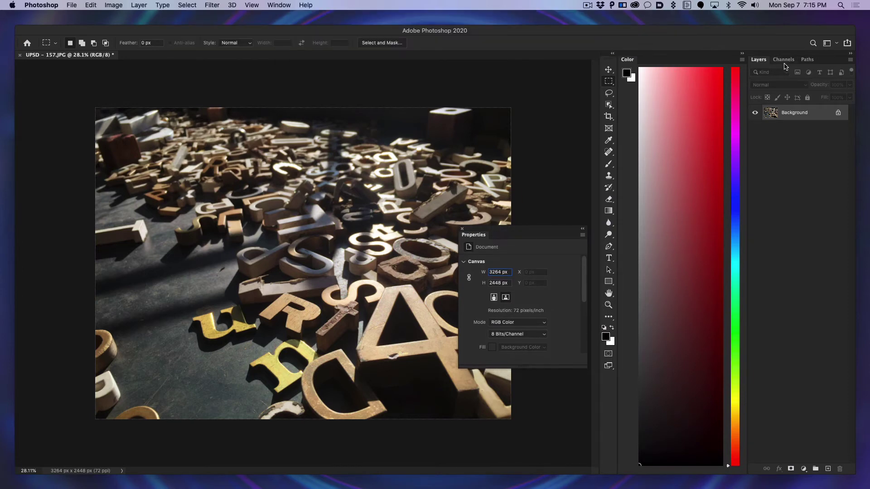
left_click_drag(536, 236, 797, 472)
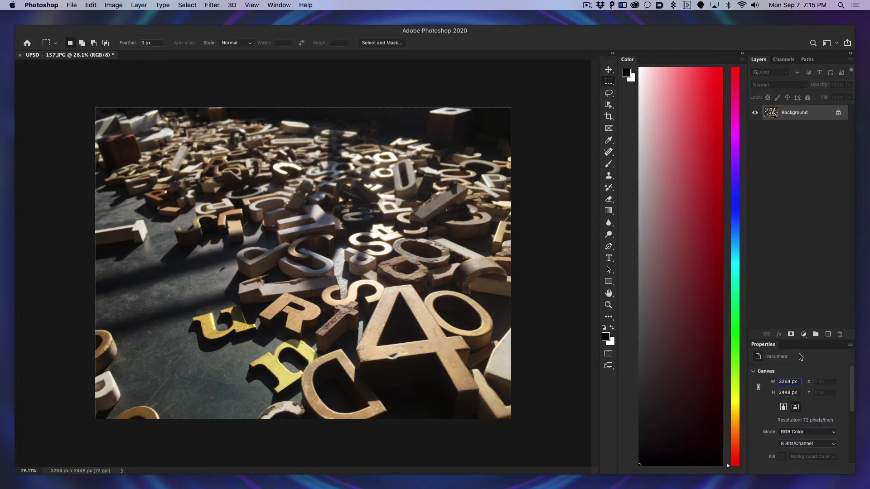
left_click_drag(800, 340, 802, 239)
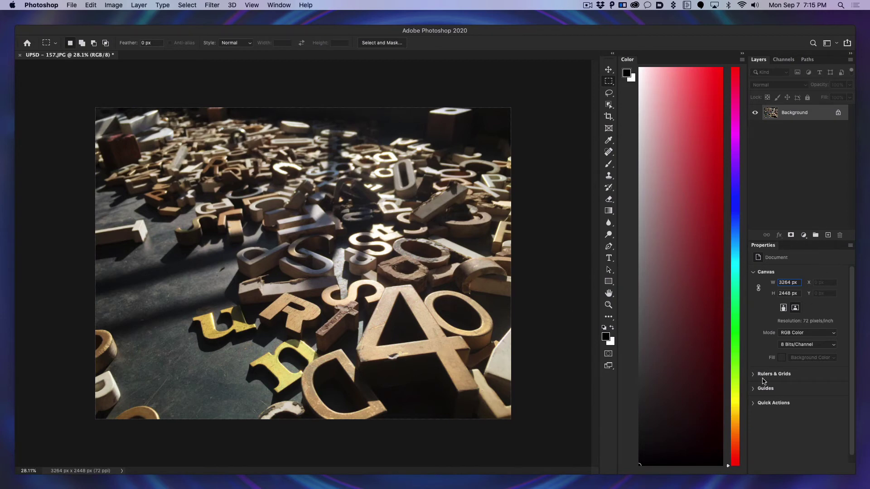
Show the Info panel from the Window menu, dock it expanded under Properties, and enlarge Layers slightly
left_click(279, 5)
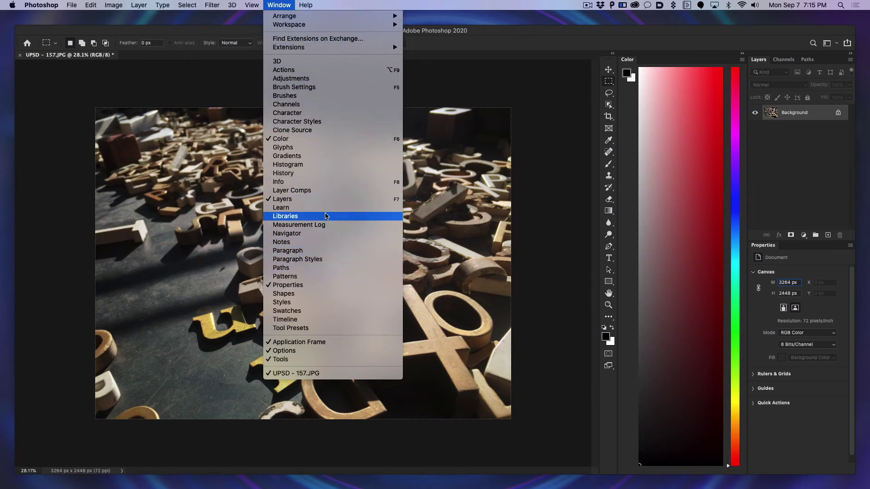
left_click(331, 182)
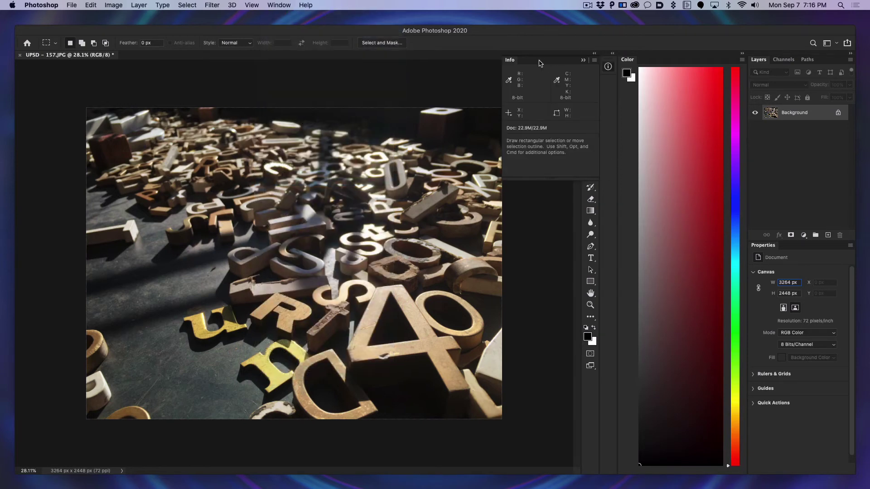
left_click_drag(541, 64, 484, 126)
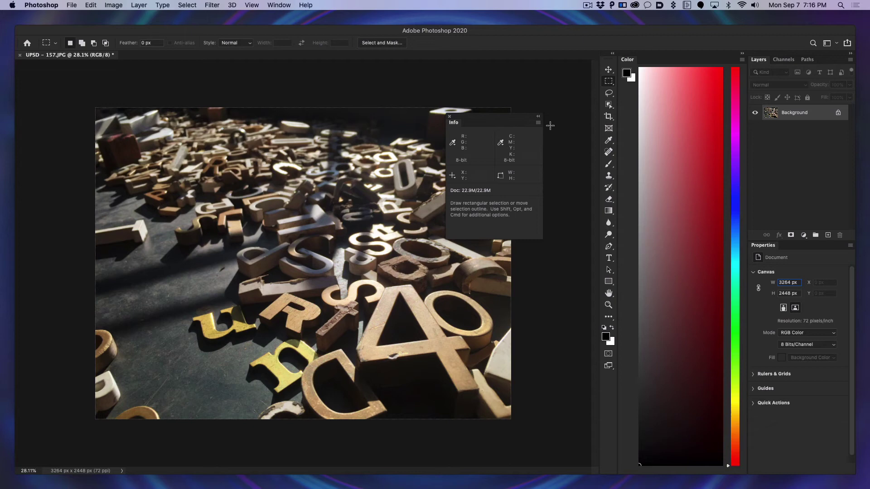
left_click(285, 4)
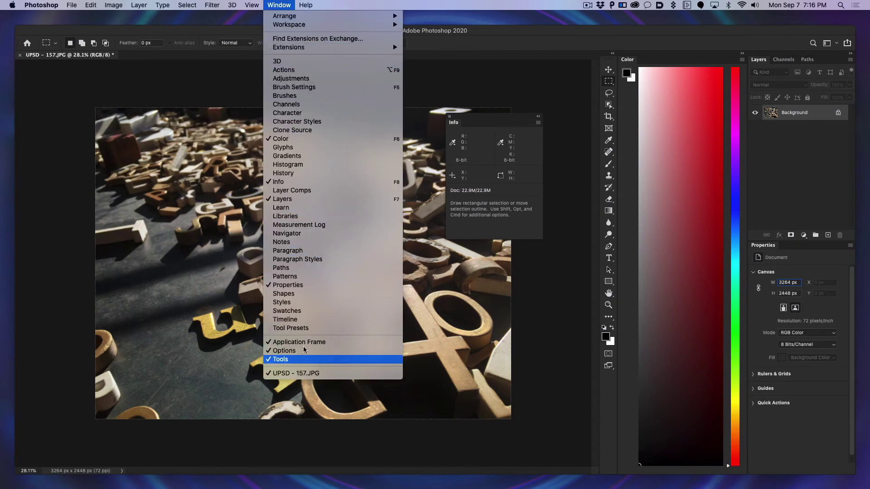
left_click(279, 5)
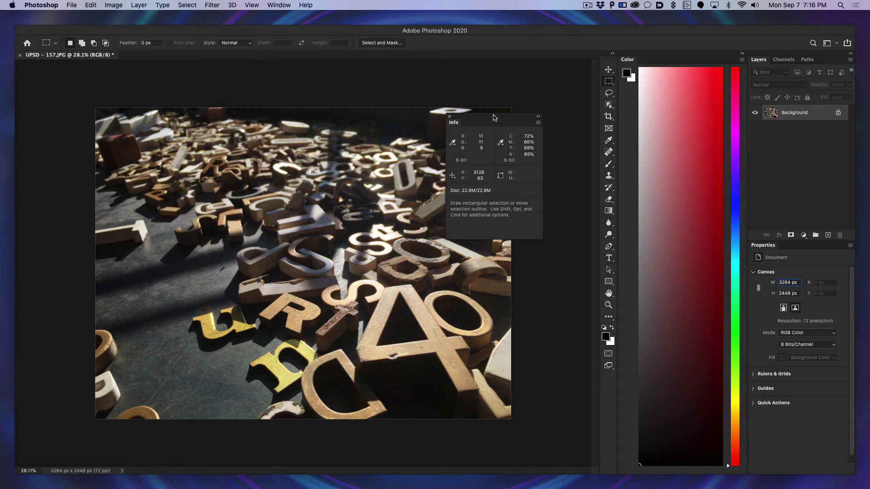
left_click_drag(495, 118, 796, 468)
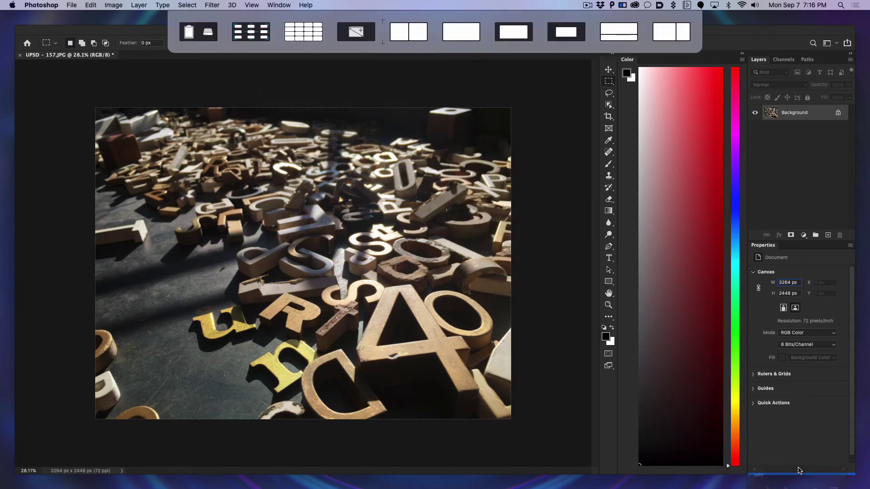
left_click(799, 471)
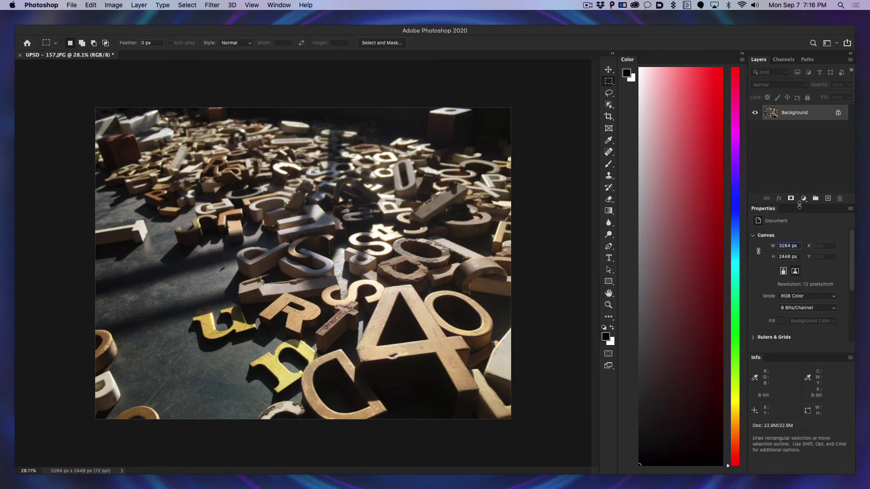
left_click_drag(800, 206, 802, 215)
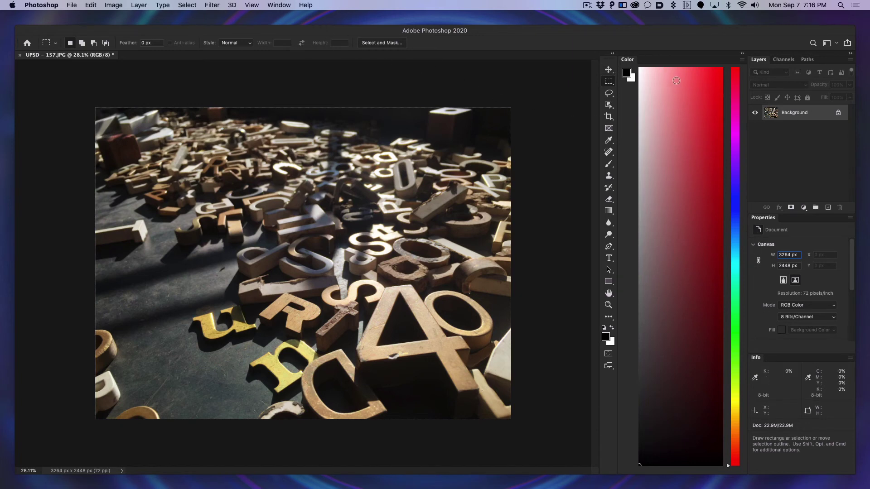
Show the Tool Presets panel and dock it below the Color panel
left_click(280, 5)
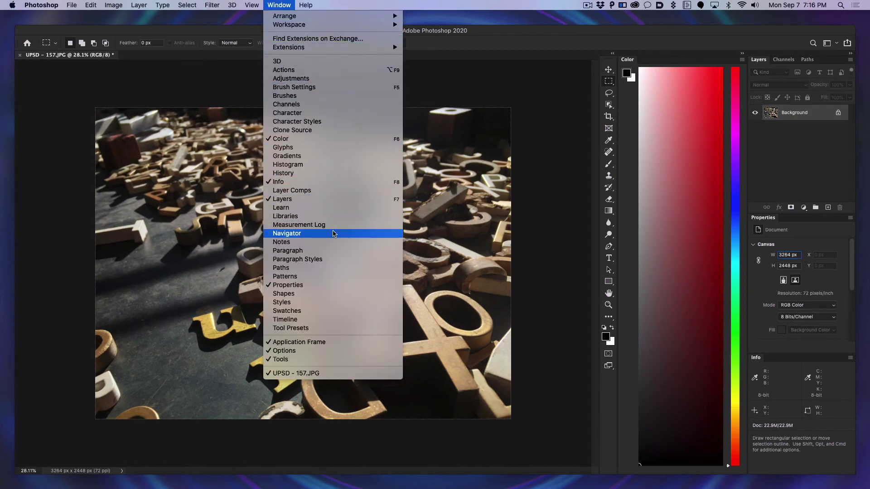
left_click(333, 325)
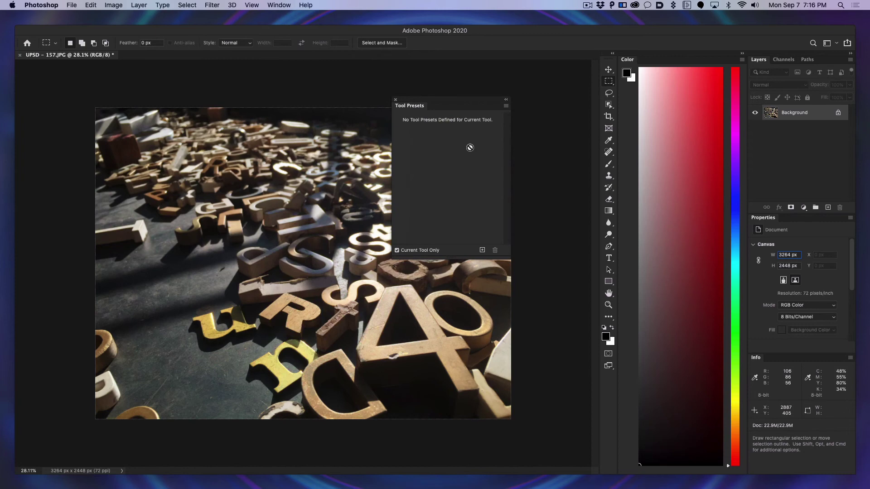
left_click_drag(459, 101, 691, 472)
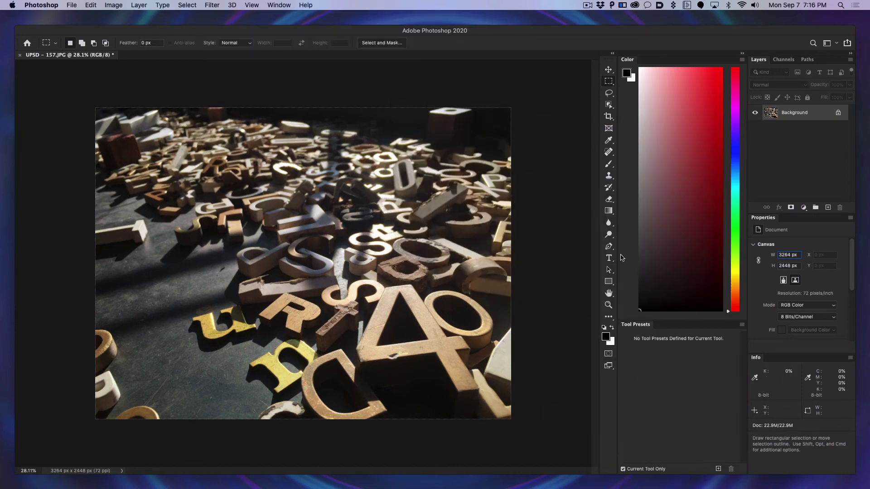
Show Actions, close History, dock Actions between Color and Tool Presets, and shorten Color
left_click(278, 5)
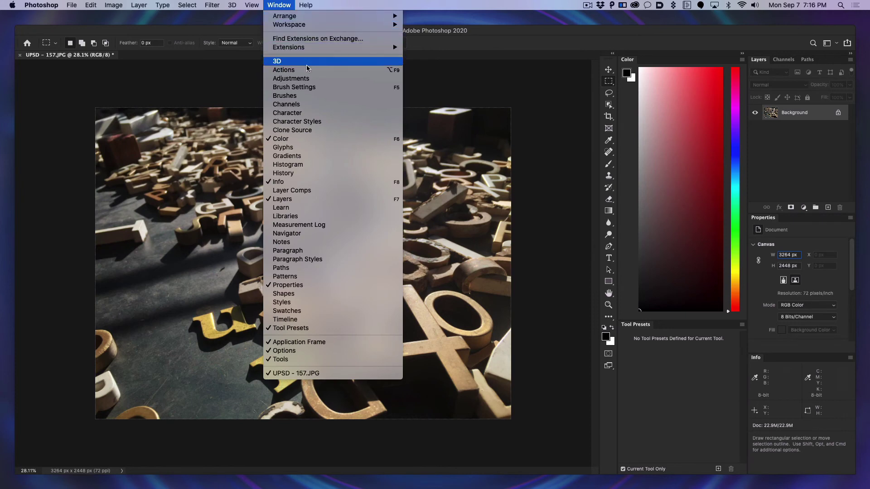
left_click(294, 69)
left_click_drag(535, 111, 361, 211)
left_click(360, 209)
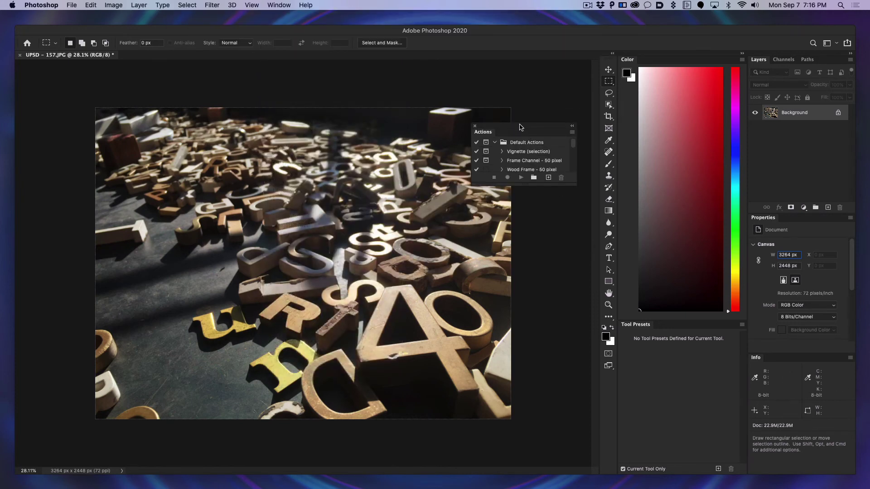
left_click_drag(483, 132, 605, 323)
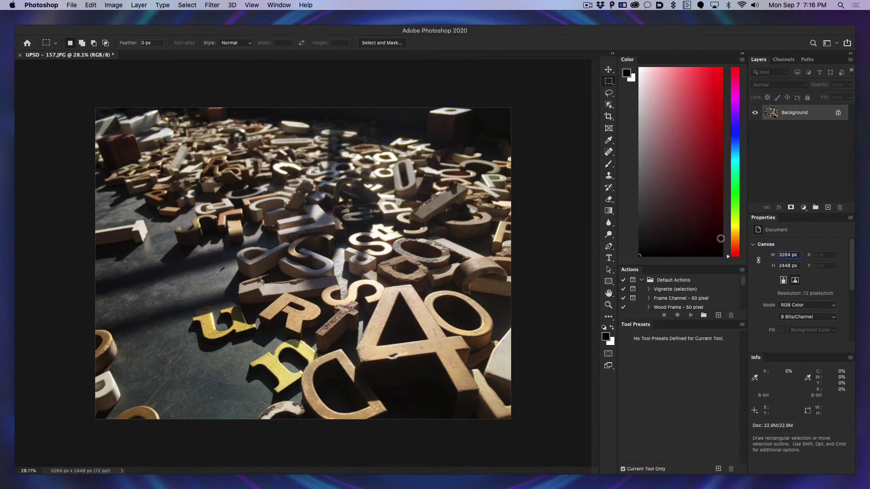
left_click_drag(693, 266, 694, 158)
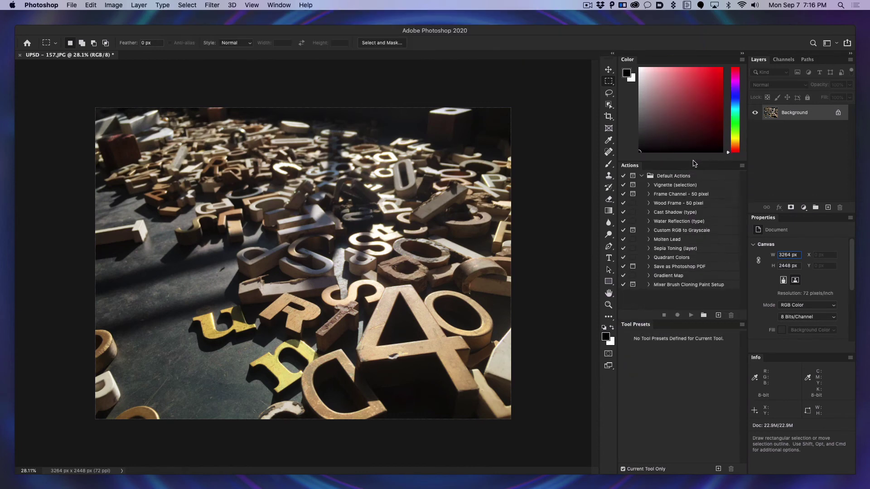
left_click_drag(658, 319, 658, 319)
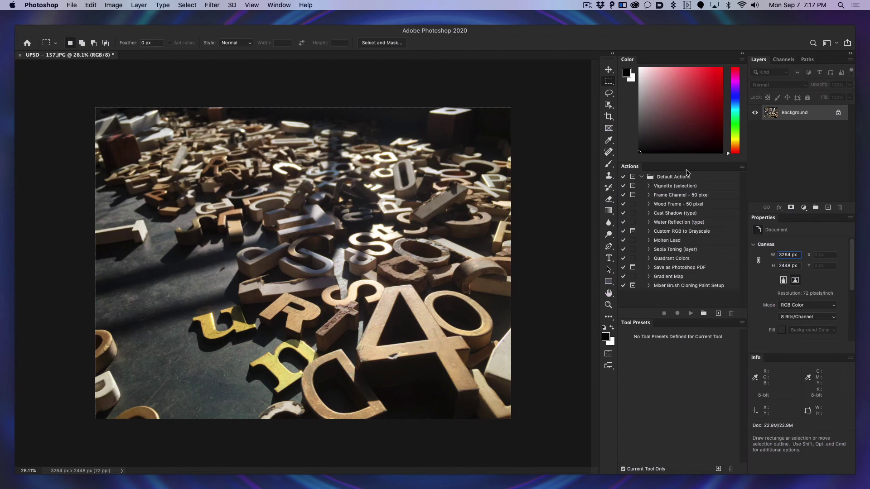
Collapse Default Actions, switch Color to a colour wheel, and pick pink-red (H 349, S 81%, B 100%)
left_click(642, 177)
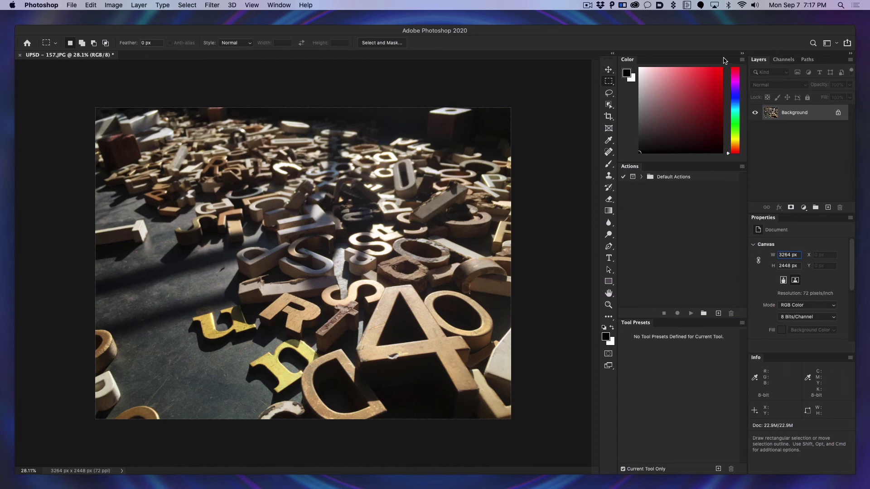
left_click(744, 59)
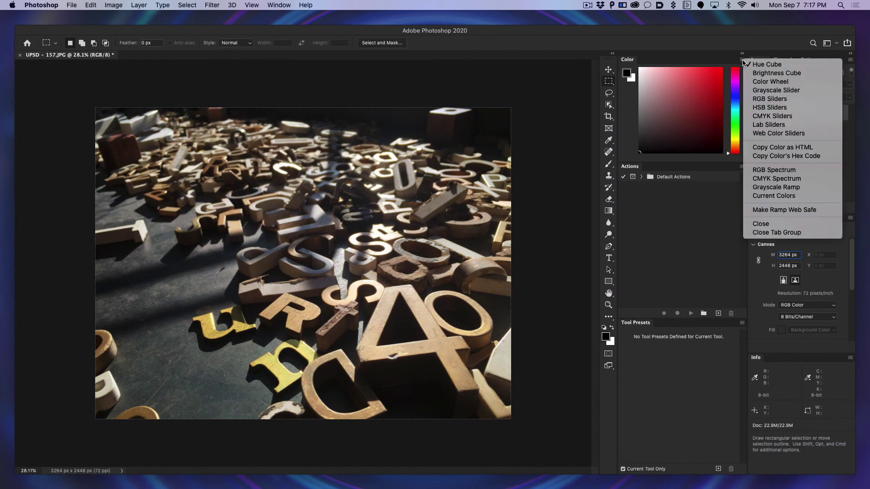
left_click(782, 83)
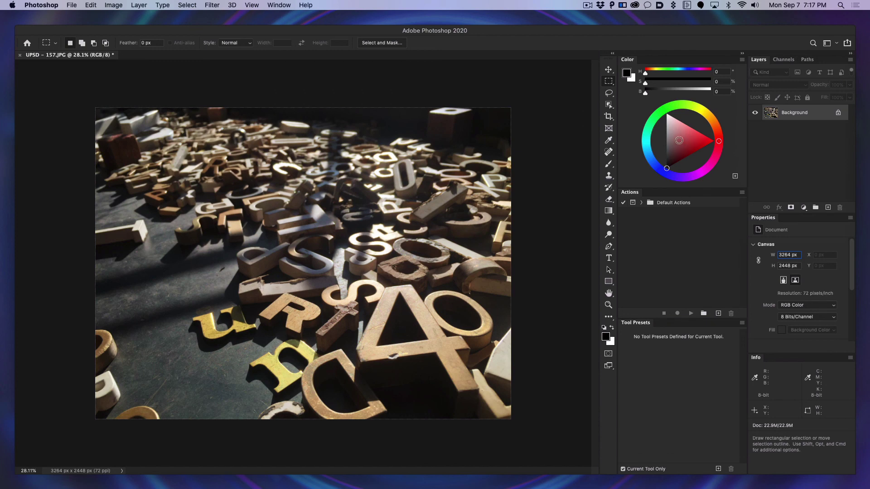
mouse_move(679, 140)
left_mouse_down()
mouse_move(693, 150)
mouse_move(711, 118)
mouse_move(693, 105)
mouse_move(708, 115)
mouse_move(718, 152)
mouse_move(665, 173)
mouse_move(647, 141)
mouse_move(659, 114)
mouse_move(703, 111)
mouse_move(713, 160)
mouse_move(677, 178)
mouse_move(647, 143)
left_mouse_up()
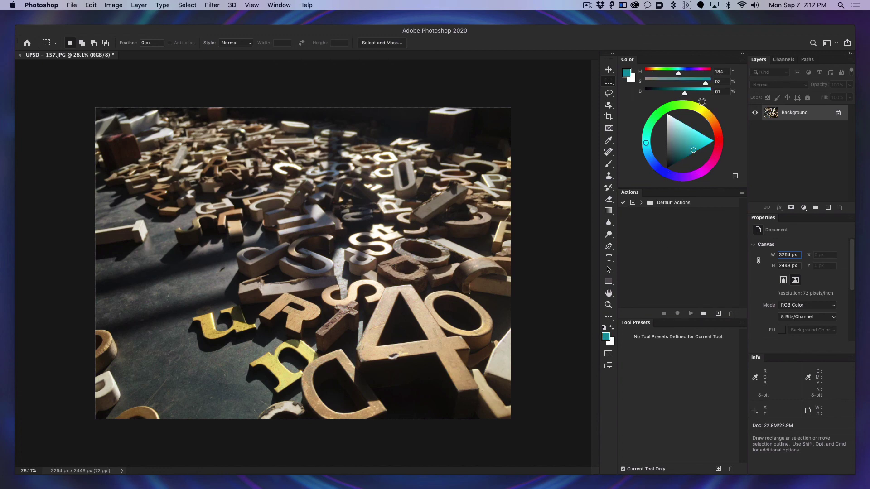
mouse_move(701, 102)
left_mouse_down()
mouse_move(695, 84)
mouse_move(680, 94)
mouse_move(689, 136)
mouse_move(711, 128)
mouse_move(718, 157)
mouse_move(718, 148)
left_mouse_up()
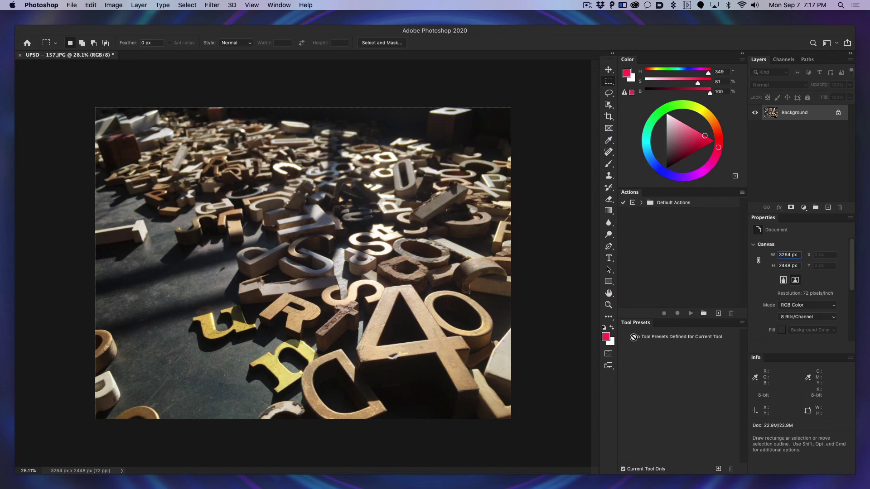
Browse the Channels and Paths tabs, then return to the Layers tab
left_click(784, 60)
left_click(808, 60)
left_click(759, 59)
Switch to the Path Selection tool with the A shortcut
key("a")
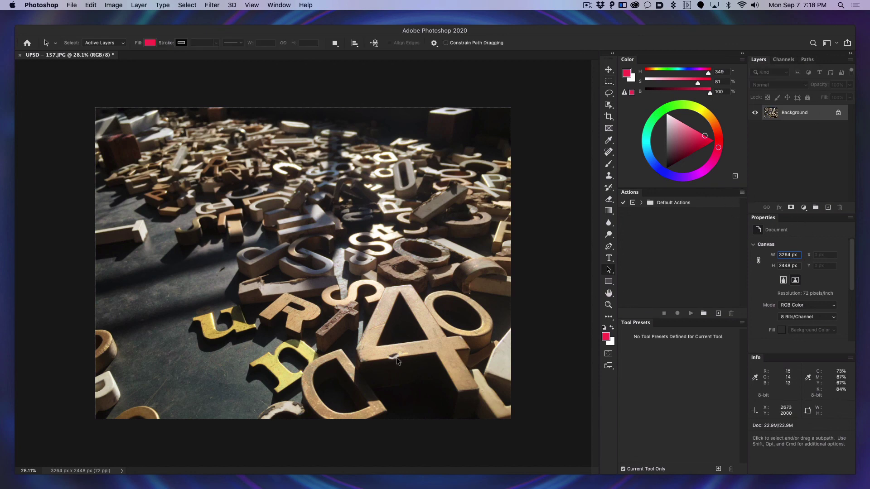